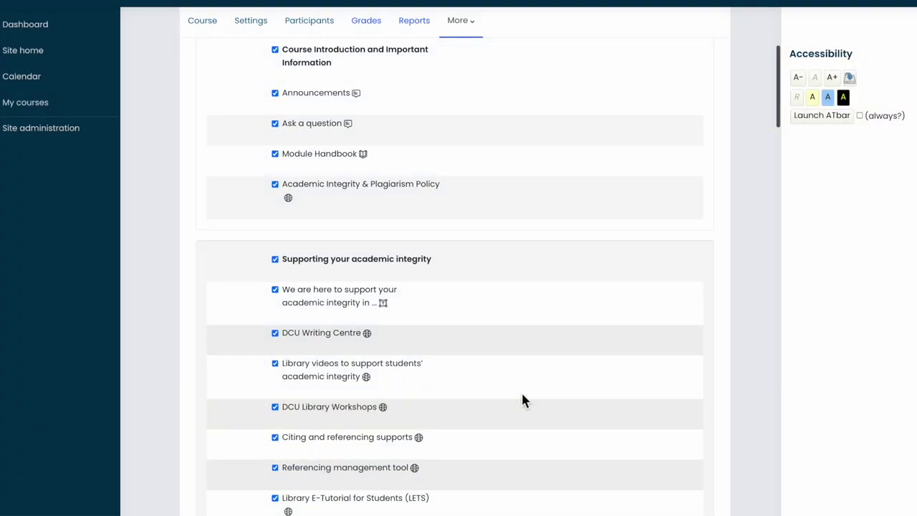
# - Review the course sections and items offered for import and deselect all of them
pyautogui.scroll(-2, 522, 400)
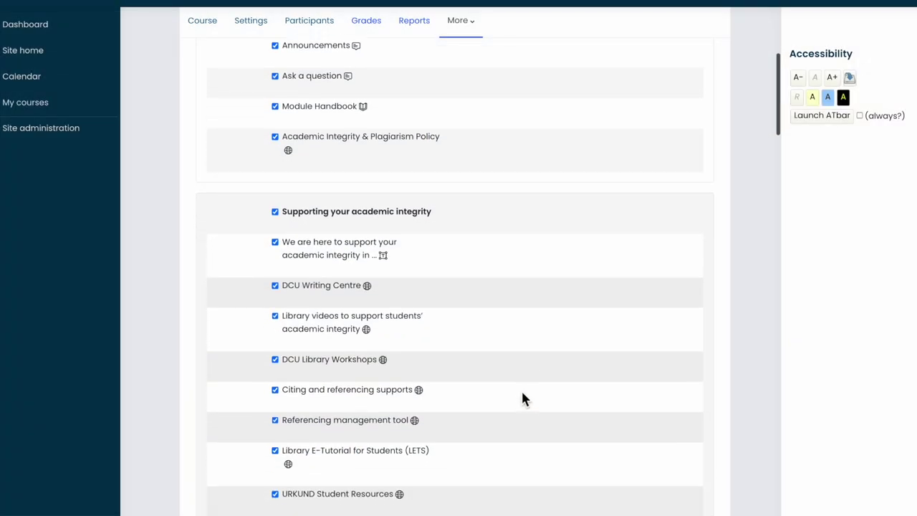
pyautogui.scroll(-3, 522, 393)
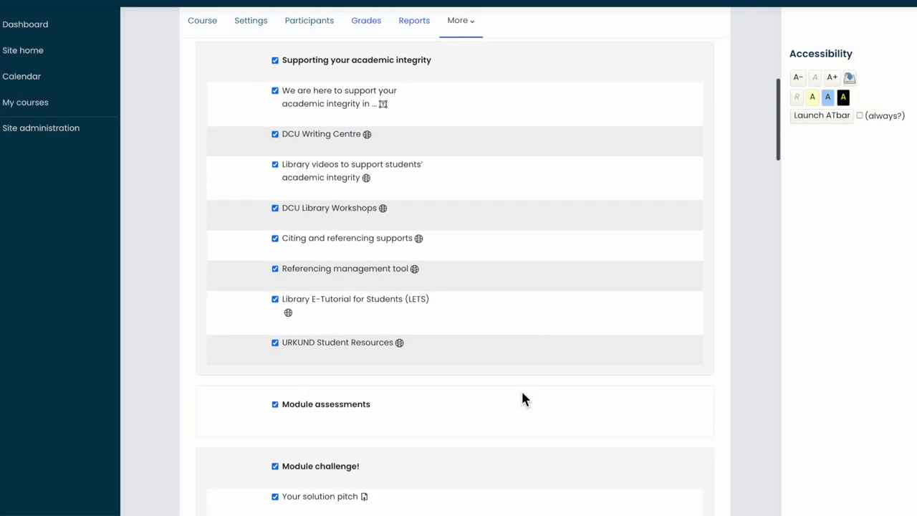
pyautogui.scroll(-2, 522, 399)
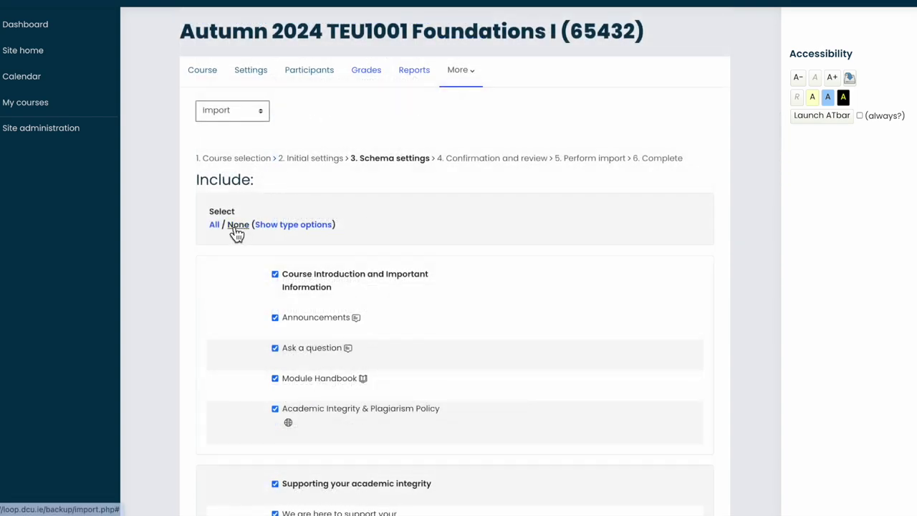
pyautogui.doubleClick(236, 225)
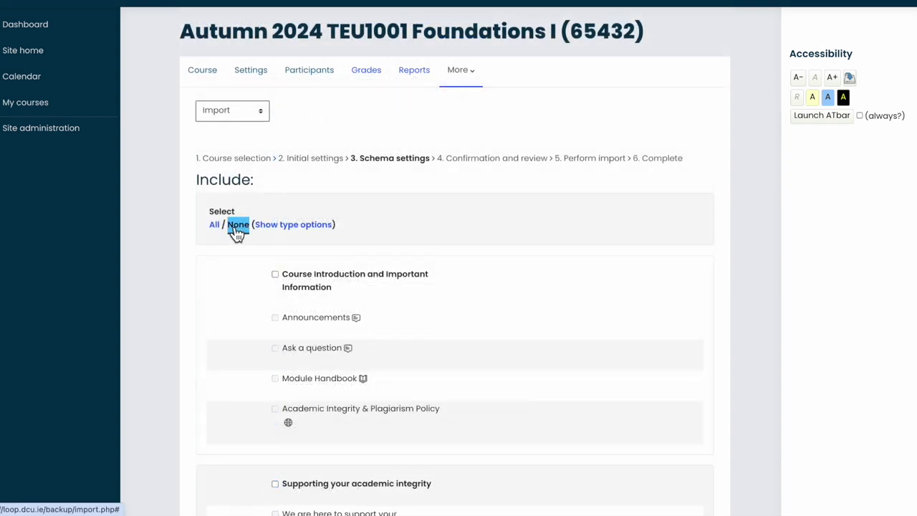
pyautogui.click(234, 246)
pyautogui.scroll(-2, 255, 327)
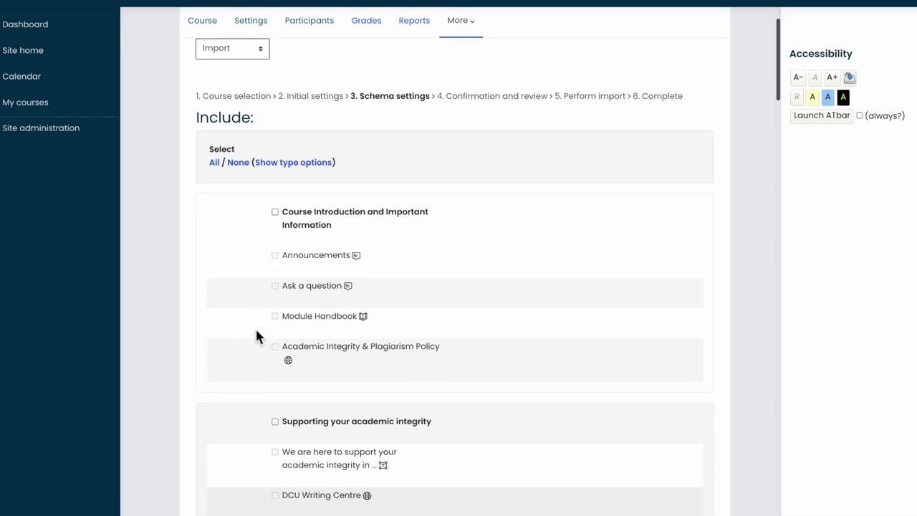
pyautogui.scroll(-2, 257, 336)
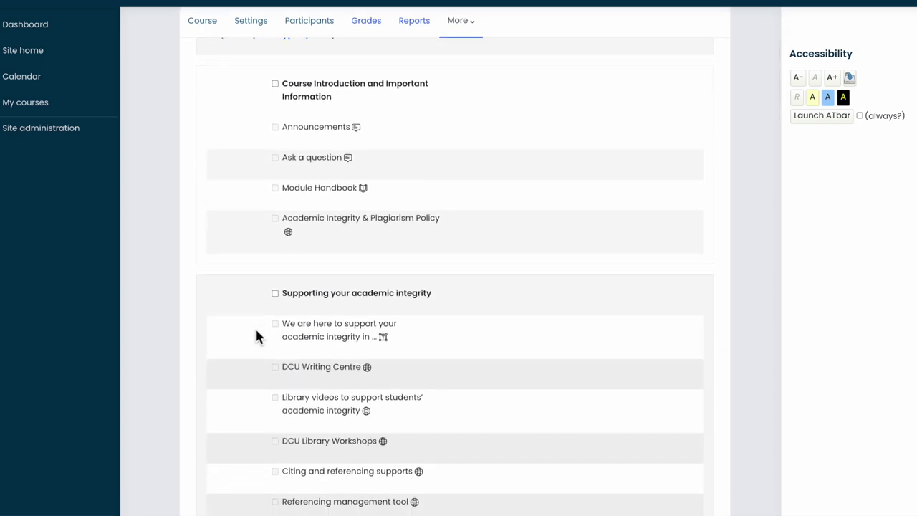
pyautogui.scroll(4, 256, 333)
pyautogui.scroll(1, 256, 336)
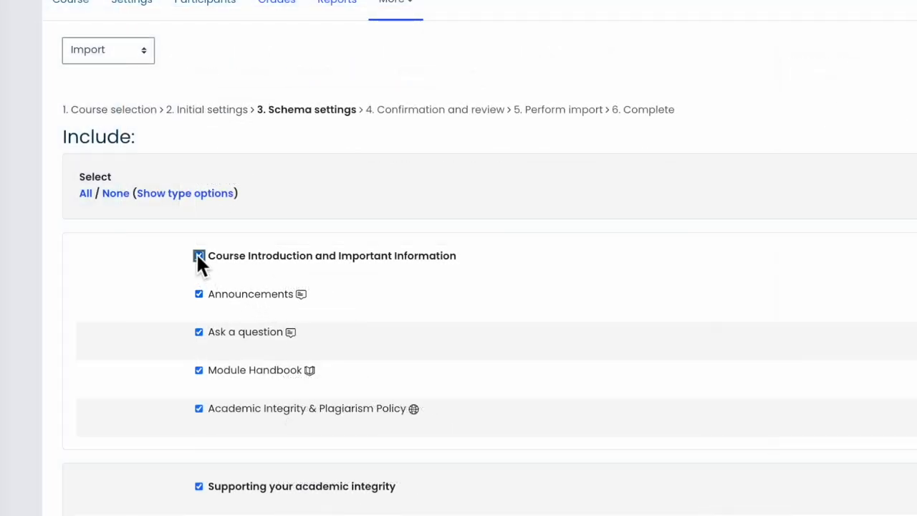
# - Exclude the Course Introduction and Important Information section, and carry out the import through to returning to the course
pyautogui.click(199, 257)
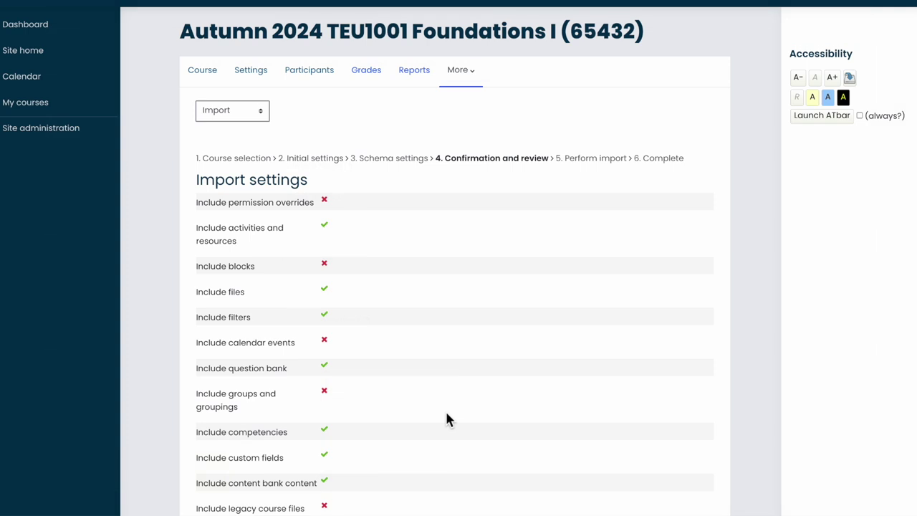
pyautogui.scroll(-2, 445, 419)
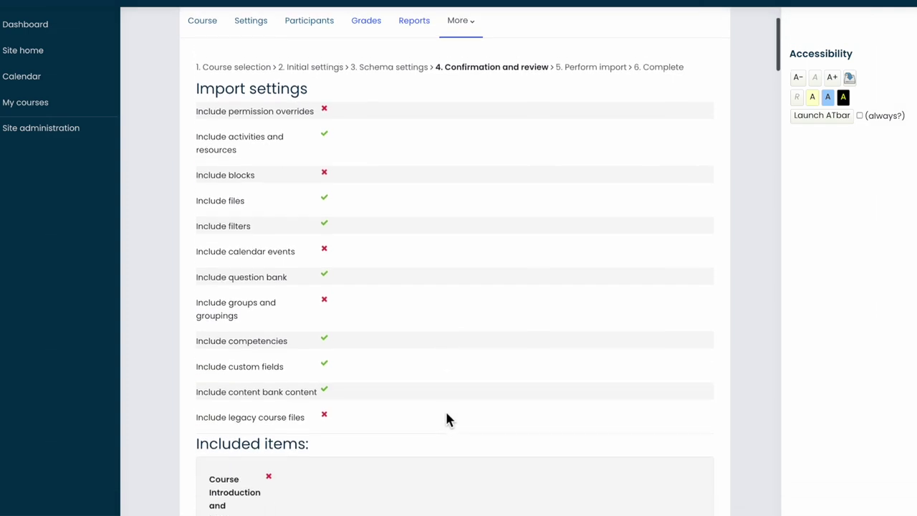
pyautogui.scroll(-8, 445, 419)
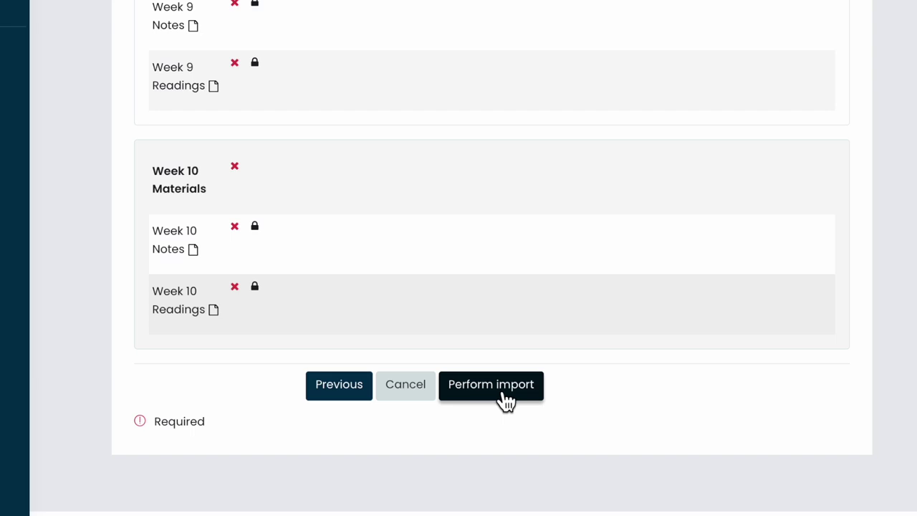
pyautogui.click(505, 401)
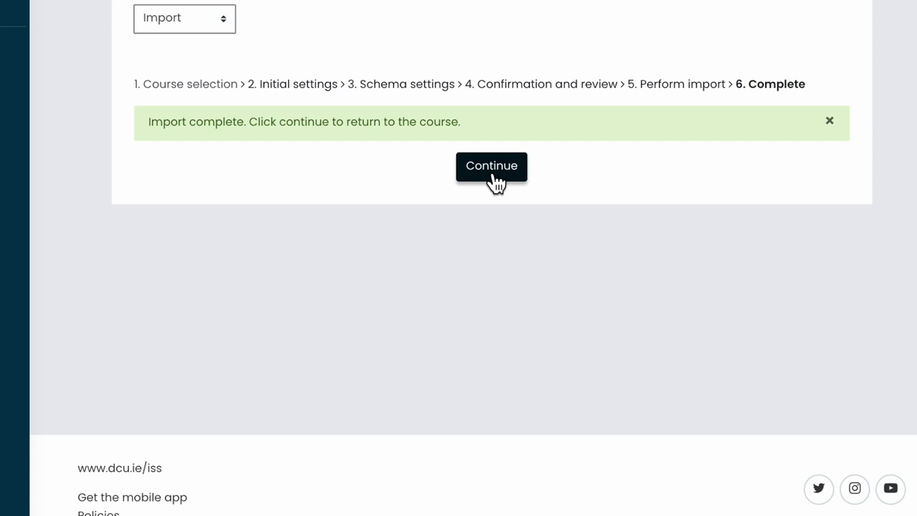
pyautogui.click(494, 176)
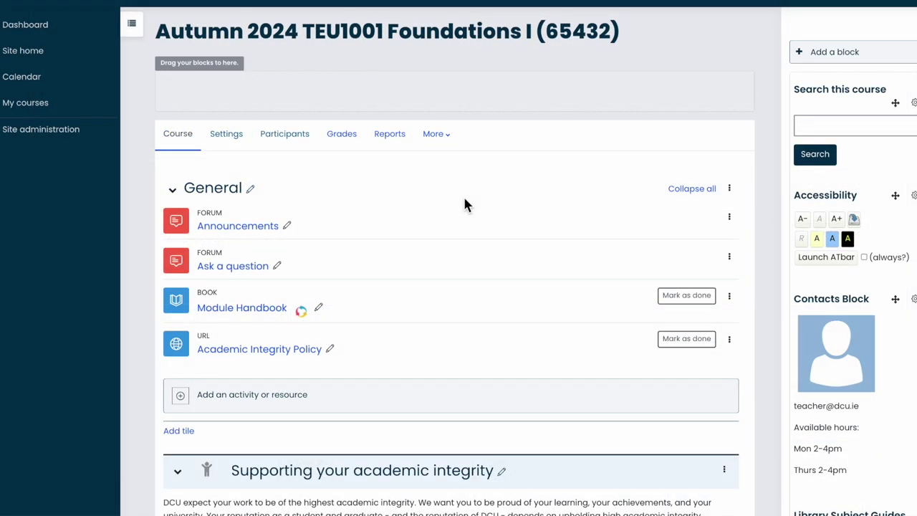
# - Move the "What Big Idea would you like to work on?" choice to the start of the Live online classes section's activities
pyautogui.scroll(-5, 464, 204)
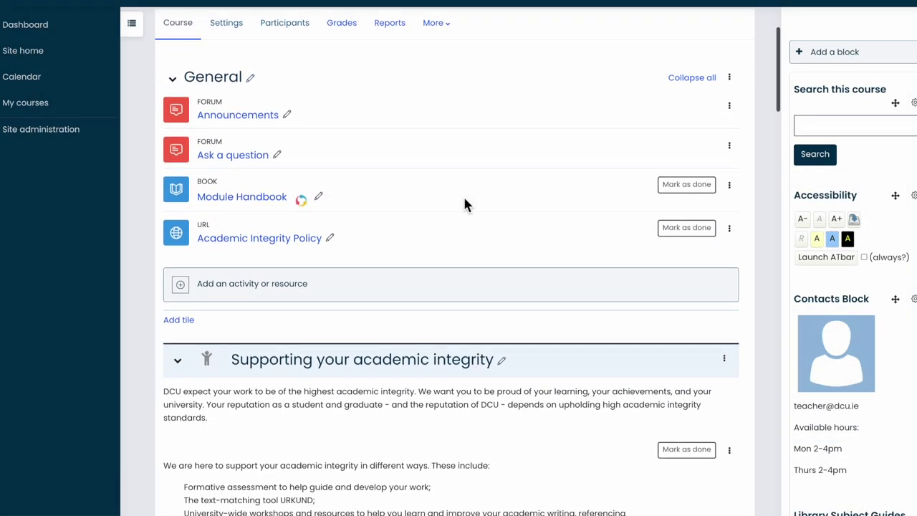
pyautogui.scroll(-6, 466, 204)
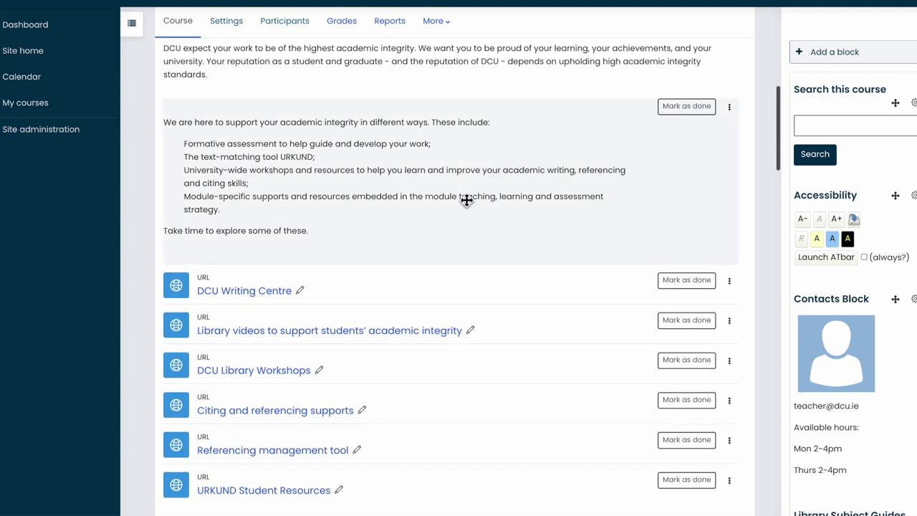
pyautogui.scroll(-5, 467, 200)
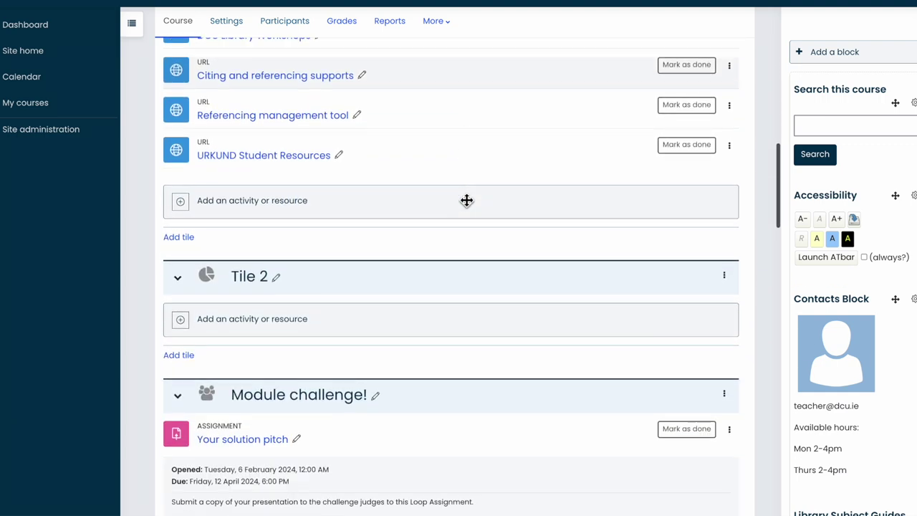
pyautogui.scroll(-5, 466, 201)
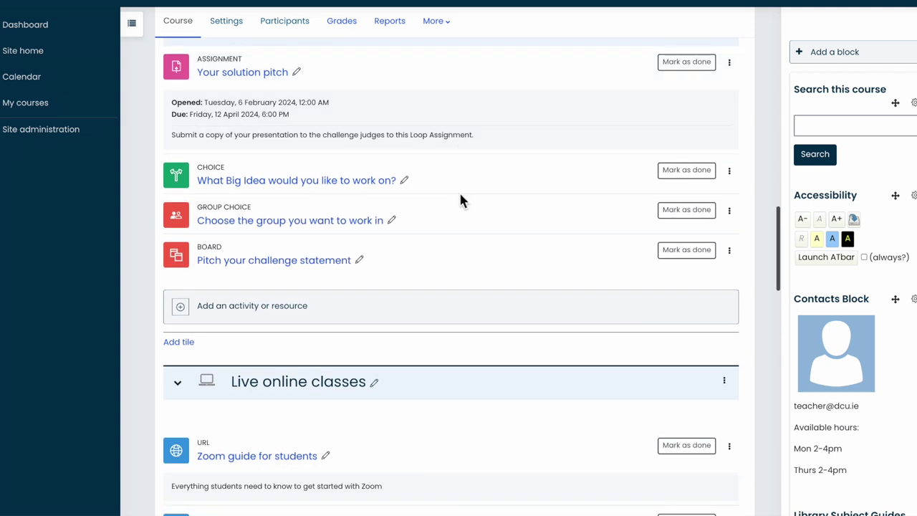
pyautogui.moveTo(452, 184); pyautogui.dragTo(371, 452)
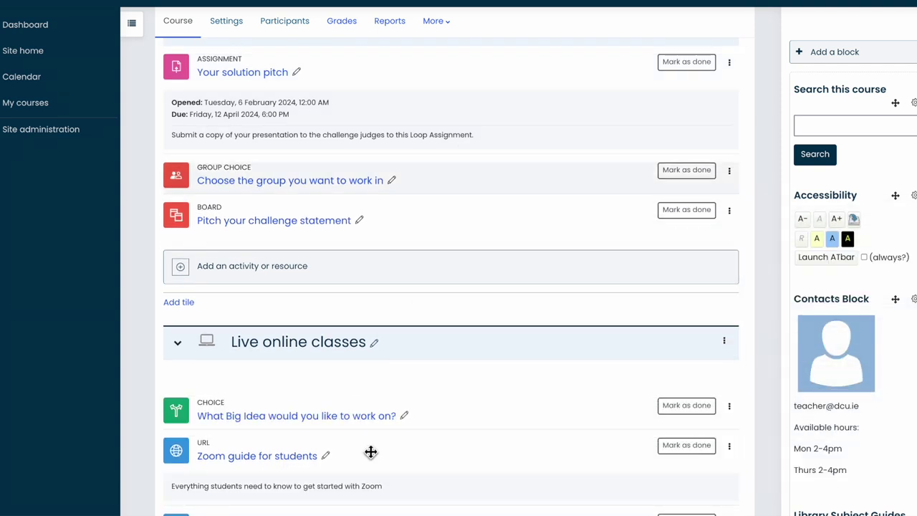
pyautogui.scroll(-2, 370, 454)
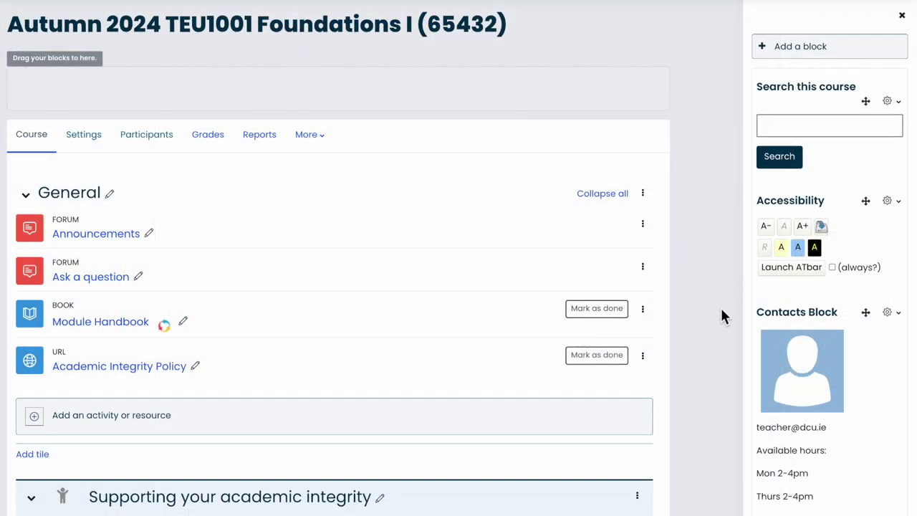
# - Look through the course's blocks, and collapse and reopen the block drawer
pyautogui.scroll(-1, 721, 310)
pyautogui.scroll(-3, 820, 308)
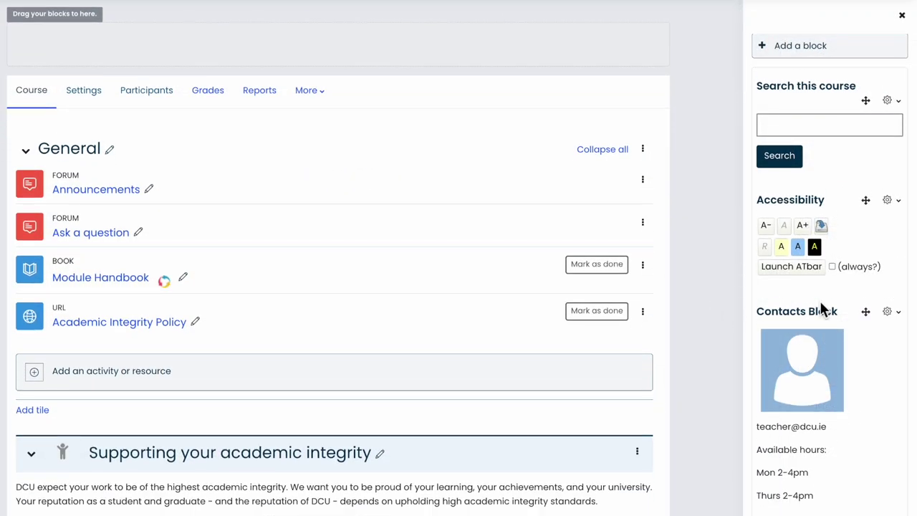
pyautogui.scroll(-9, 821, 308)
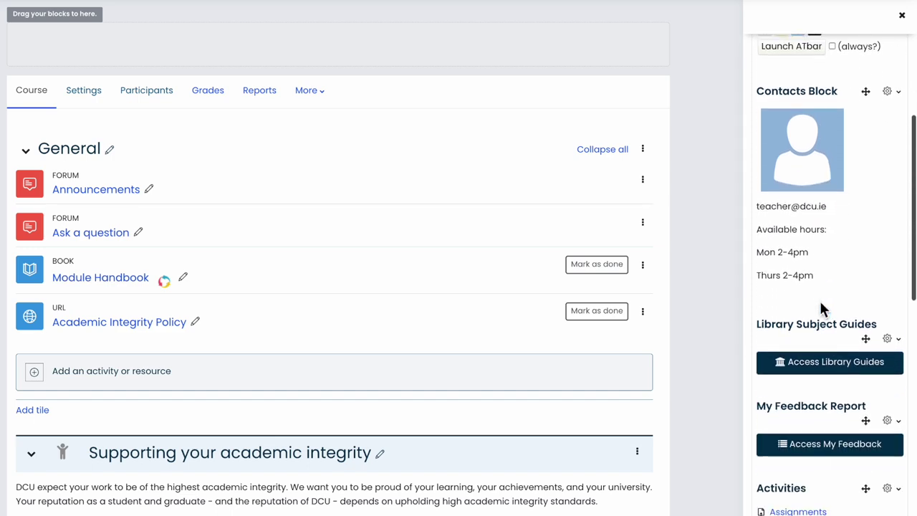
pyautogui.scroll(-6, 821, 306)
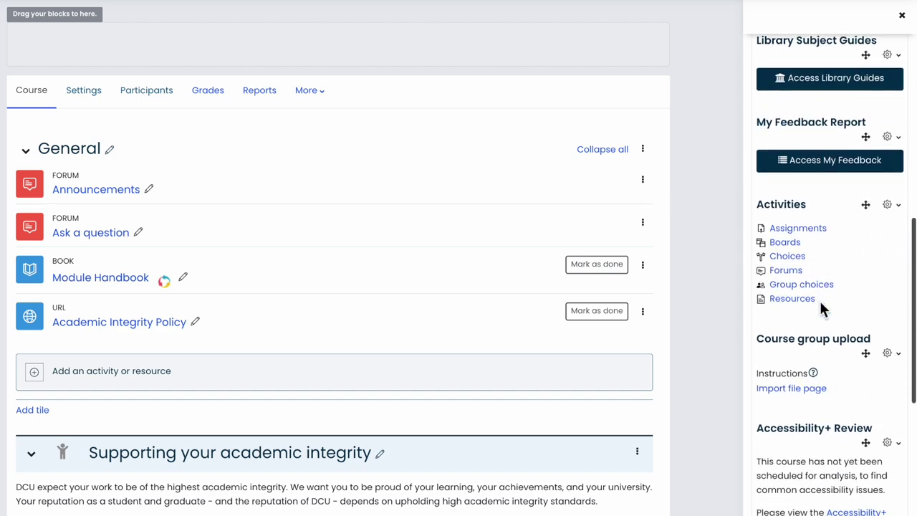
pyautogui.scroll(18, 821, 307)
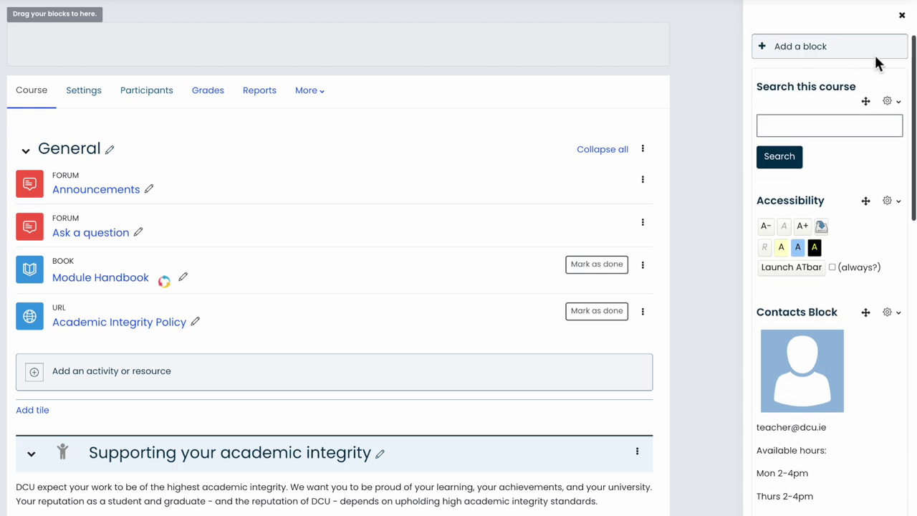
pyautogui.click(901, 16)
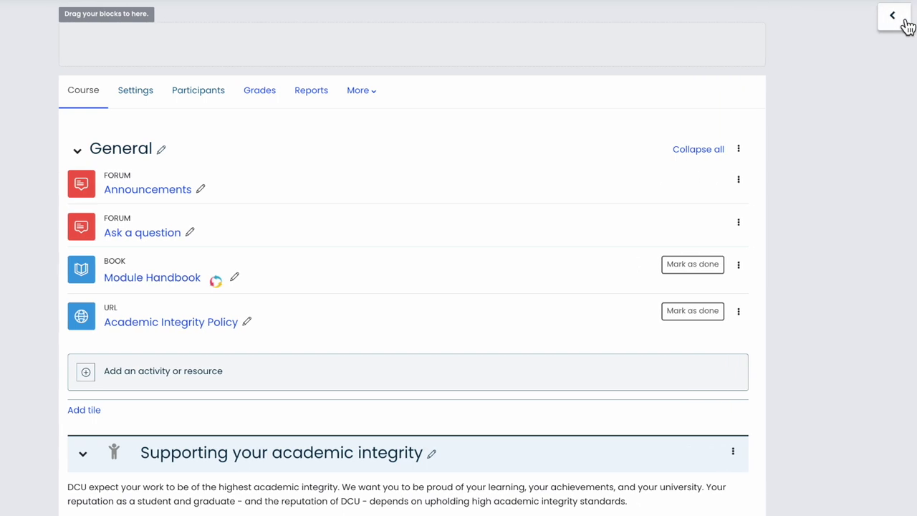
pyautogui.click(896, 16)
pyautogui.click(902, 16)
pyautogui.click(904, 22)
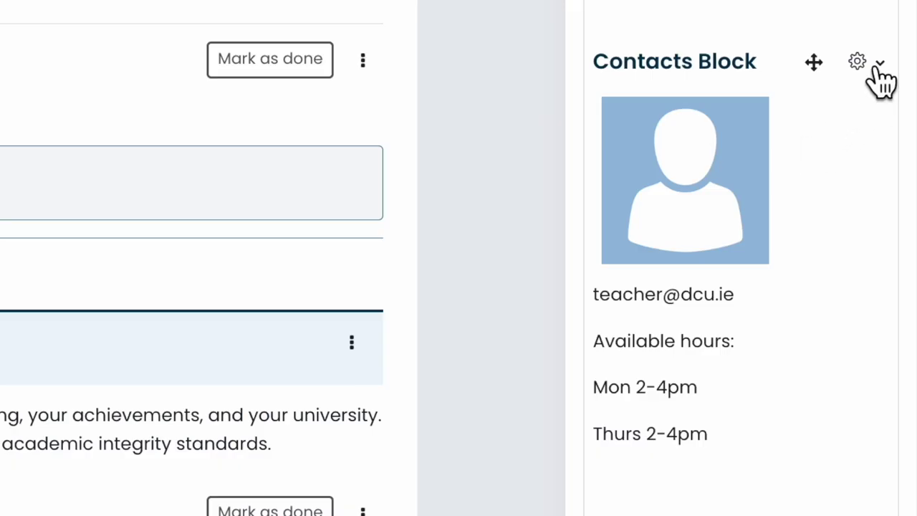
# - Open the Contacts Block configuration and replace the placeholder e-mail with the teacher's own e-mail address
pyautogui.click(895, 315)
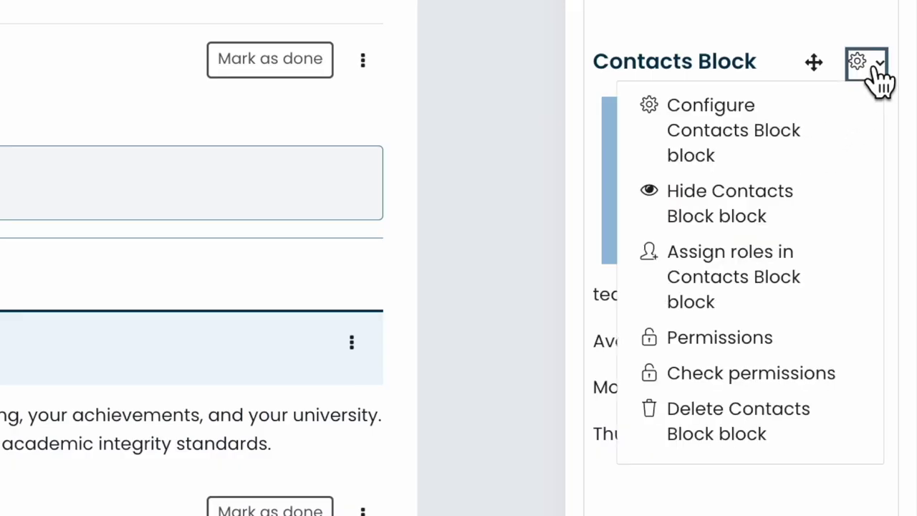
pyautogui.click(783, 138)
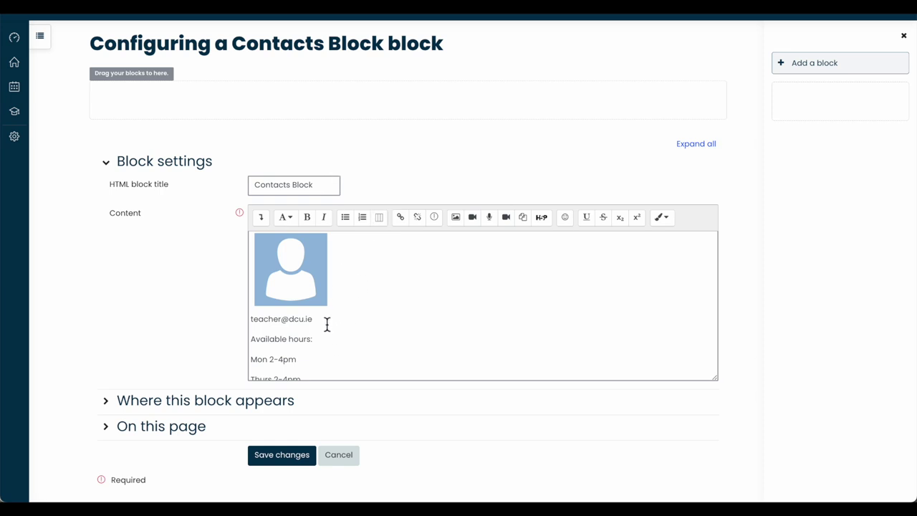
pyautogui.click(326, 324)
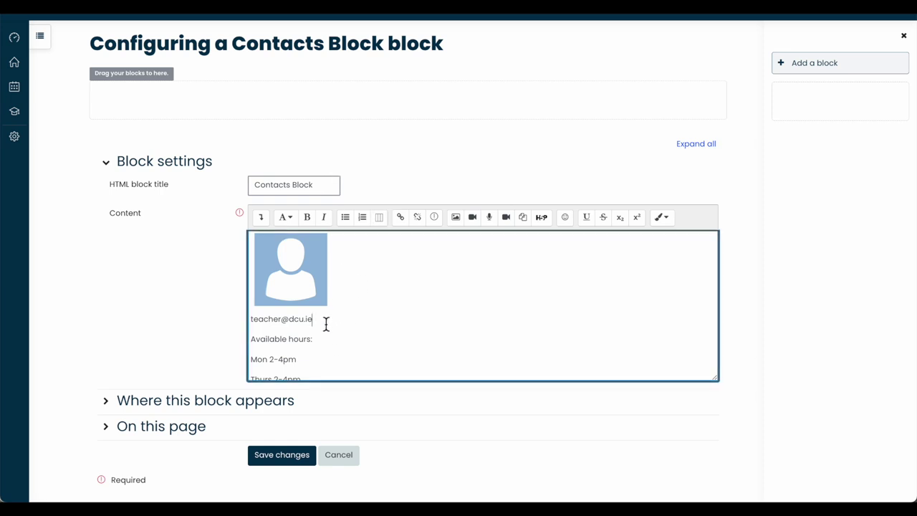
pyautogui.moveTo(325, 324); pyautogui.dragTo(252, 323)
pyautogui.write('Steve,')
pyautogui.press('BackSpace')
pyautogui.press('BackSpace')
pyautogui.press('BackSpace')
pyautogui.press('BackSpace')
pyautogui.press('BackSpace')
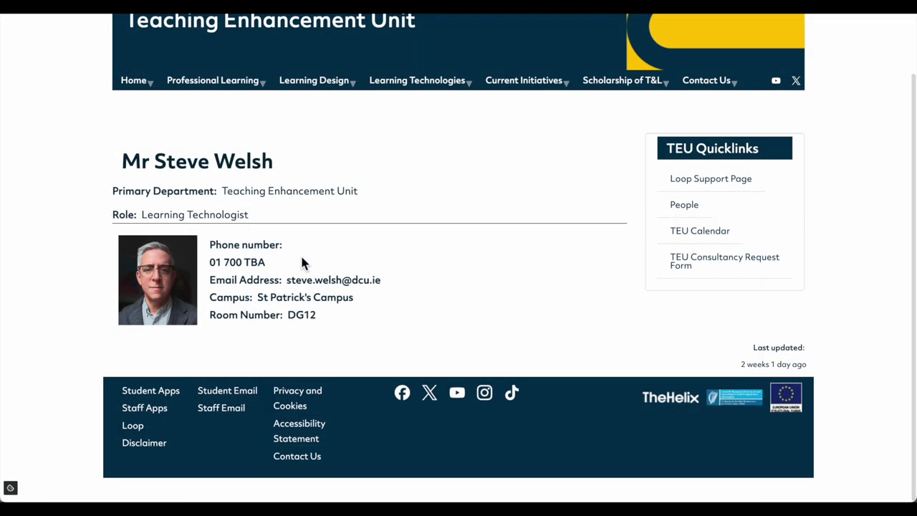
# - Copy the photo's address from the Teaching Enhancement Unit staff profile page and paste it as the Contacts Block's image URL
pyautogui.scroll(1, 301, 262)
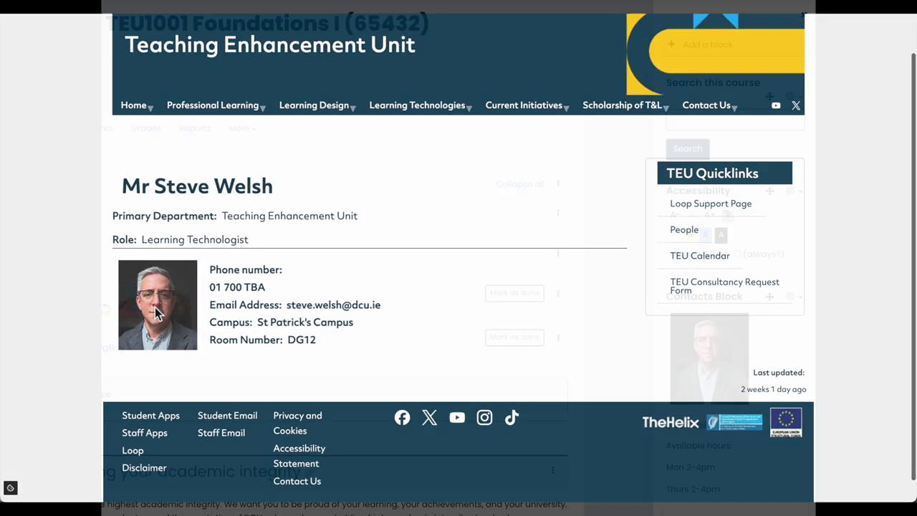
pyautogui.rightClick(156, 308)
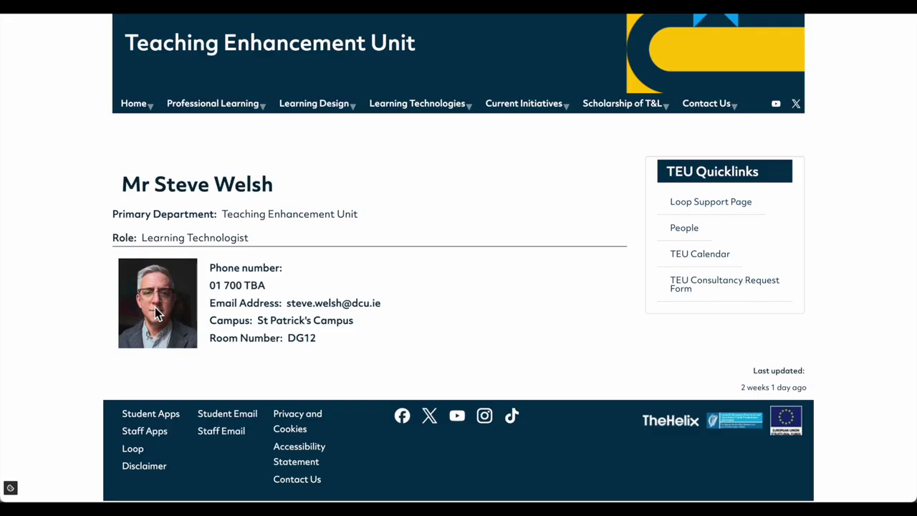
pyautogui.rightClick(154, 308)
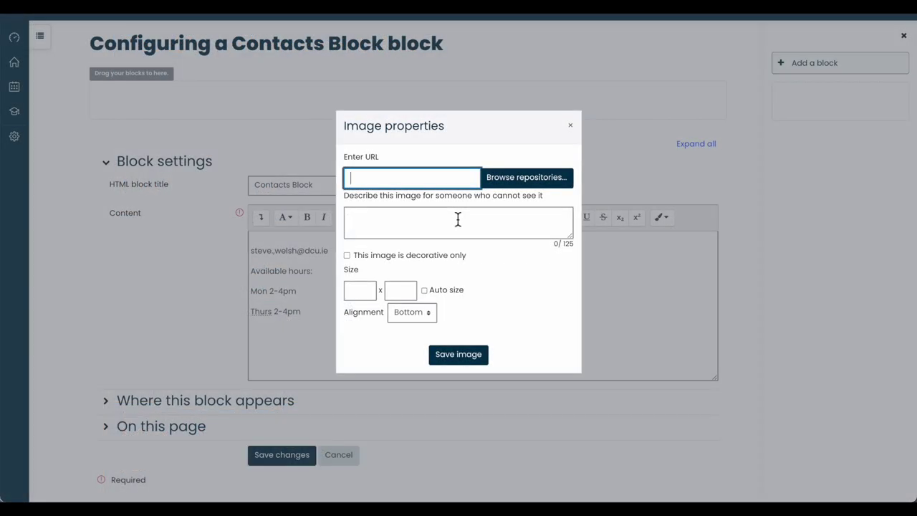
pyautogui.hotkey('ctrl', 'v')
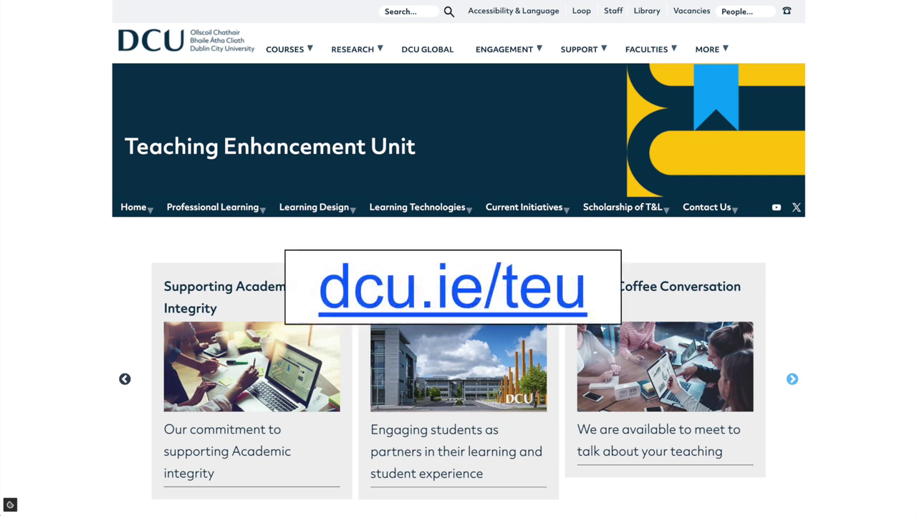
pyautogui.moveTo(315, 206)
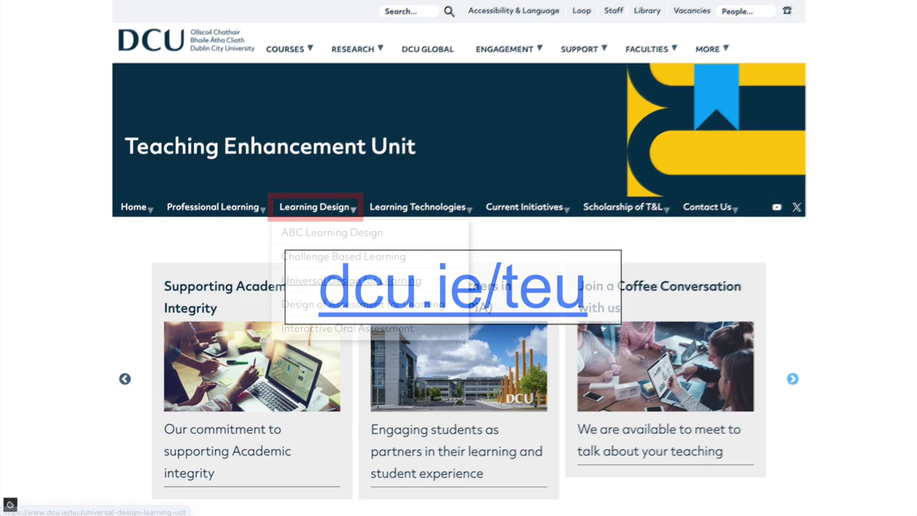